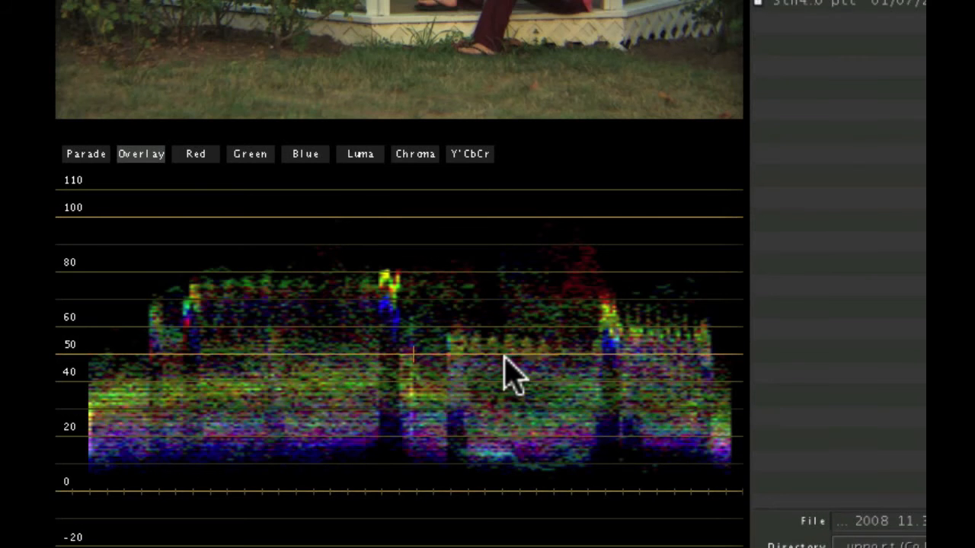
Compare the waveform scope's Parade view with its Overlay view, leaving it on Overlay.
{"action": "left_click", "coordinate": [105, 158]}
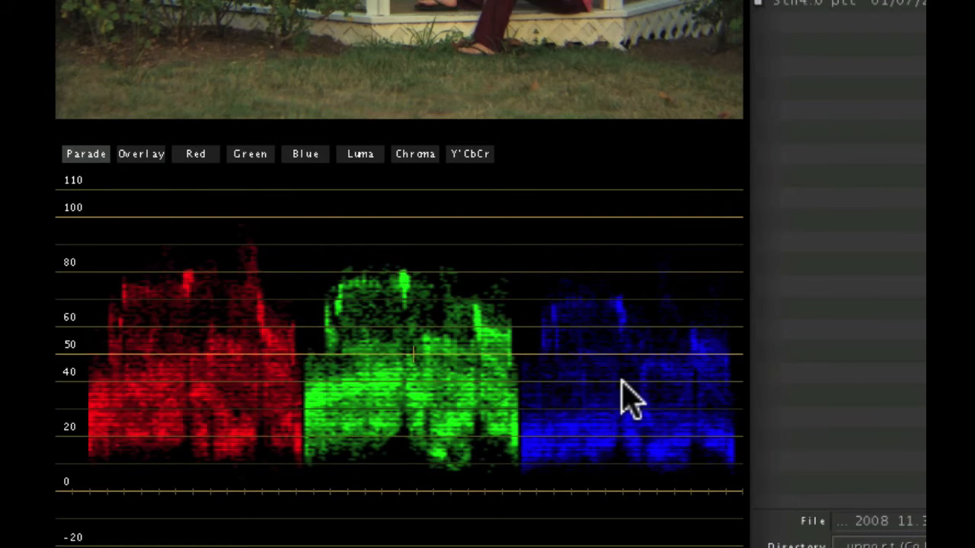
{"action": "left_click", "coordinate": [147, 158]}
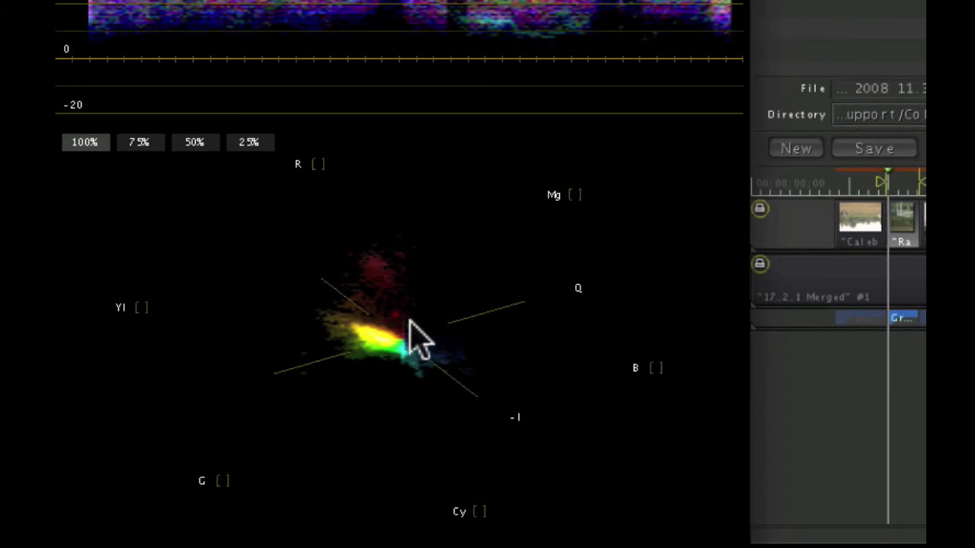
Switch the lower scope to 3D Color Space, rotate the HSL plot to inspect it, and return the scope to Vectorscope.
{"action": "right_click", "coordinate": [461, 255]}
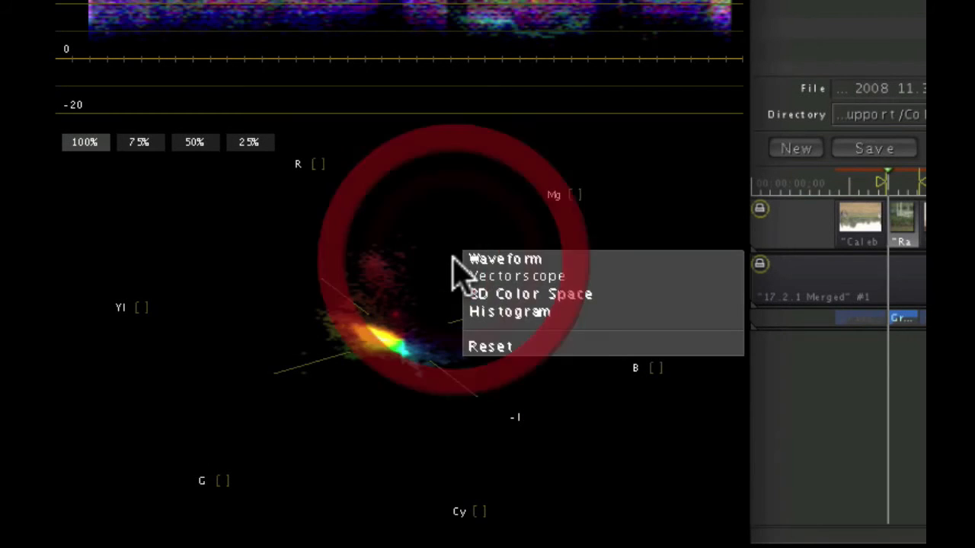
{"action": "left_click", "coordinate": [510, 294]}
{"action": "left_click_drag", "start_coordinate": [465, 368], "coordinate": [648, 257]}
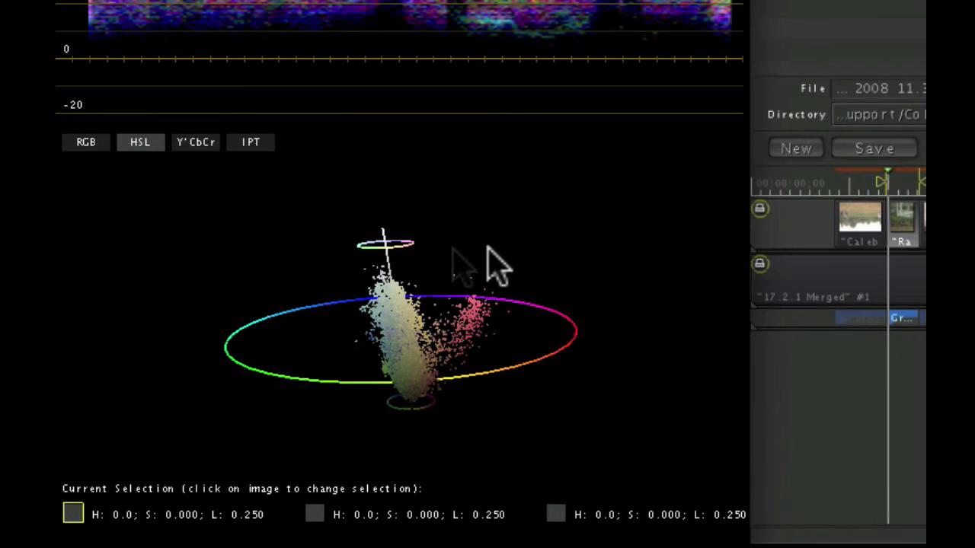
{"action": "right_click", "coordinate": [291, 199]}
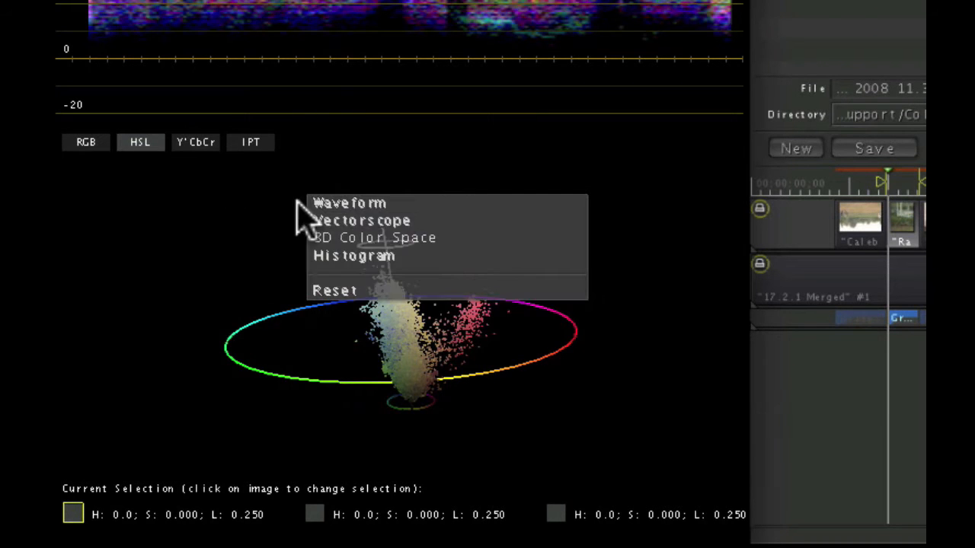
{"action": "left_click", "coordinate": [381, 222]}
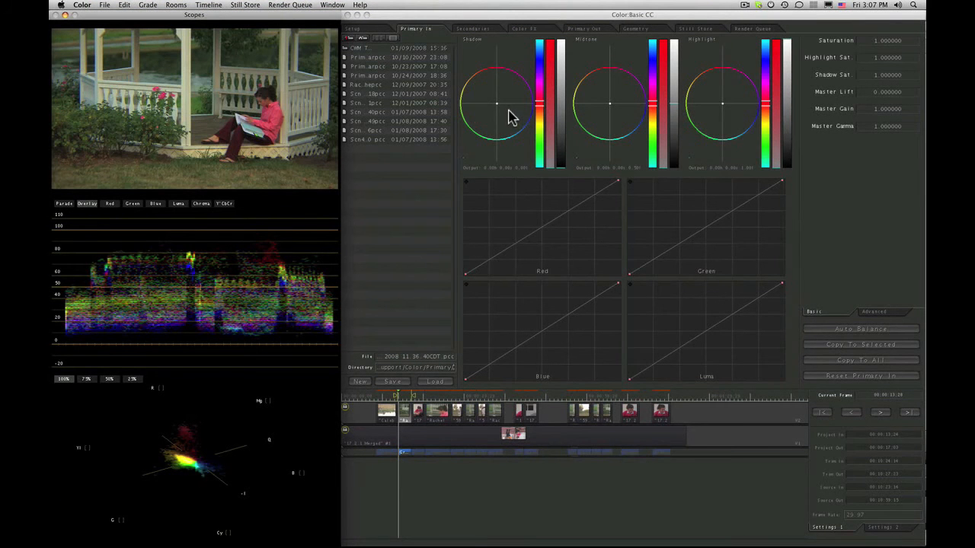
Review the Primary In room's shadow wheel and its advanced parameters, returning to the basic parameters.
{"action": "left_click", "coordinate": [496, 87]}
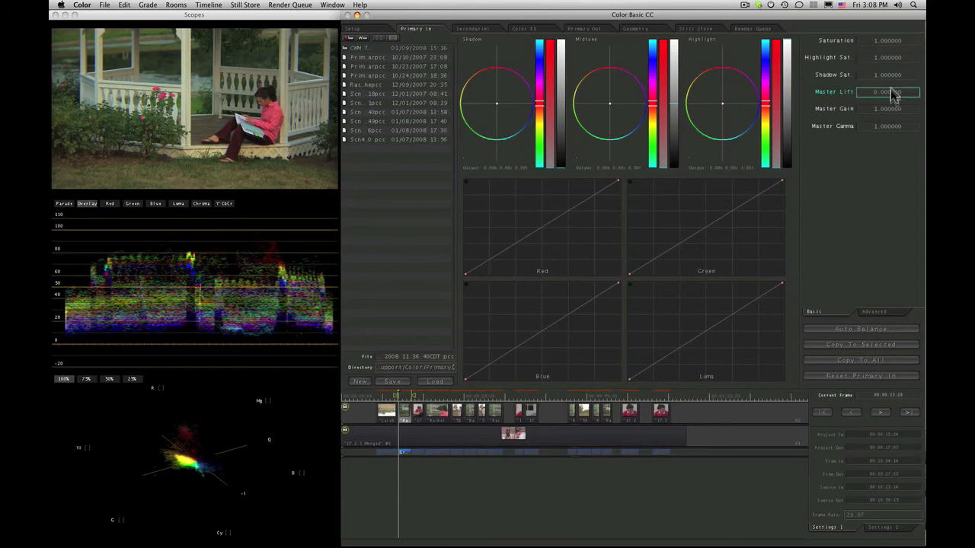
{"action": "left_click", "coordinate": [884, 312]}
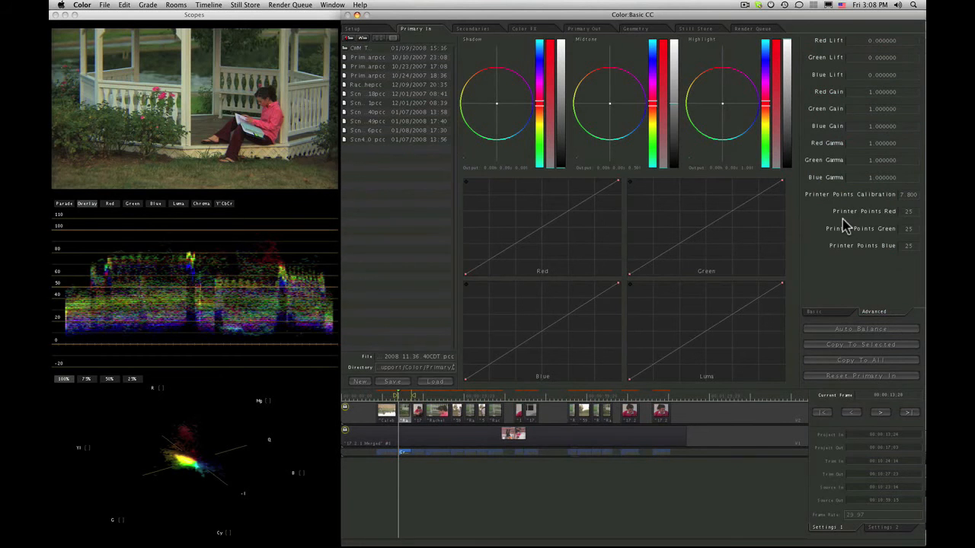
{"action": "left_click", "coordinate": [825, 318]}
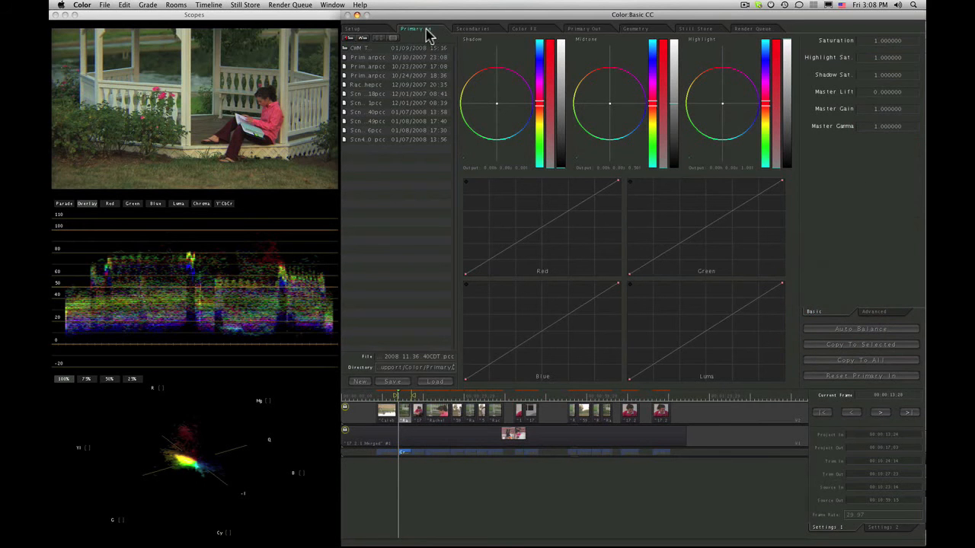
Look through the Setup room's project settings and the Secondaries, Color FX and Primary Out rooms.
{"action": "left_click", "coordinate": [376, 29]}
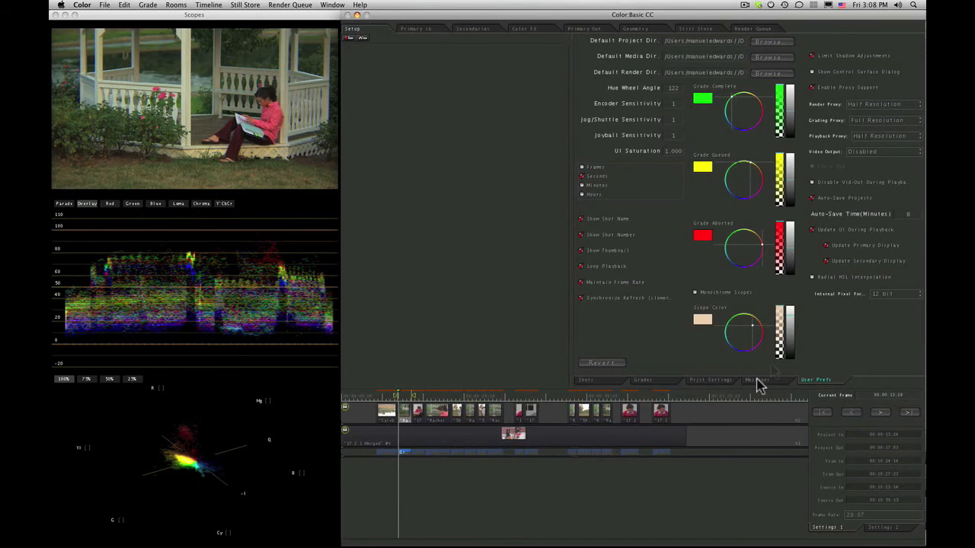
{"action": "left_click", "coordinate": [720, 381]}
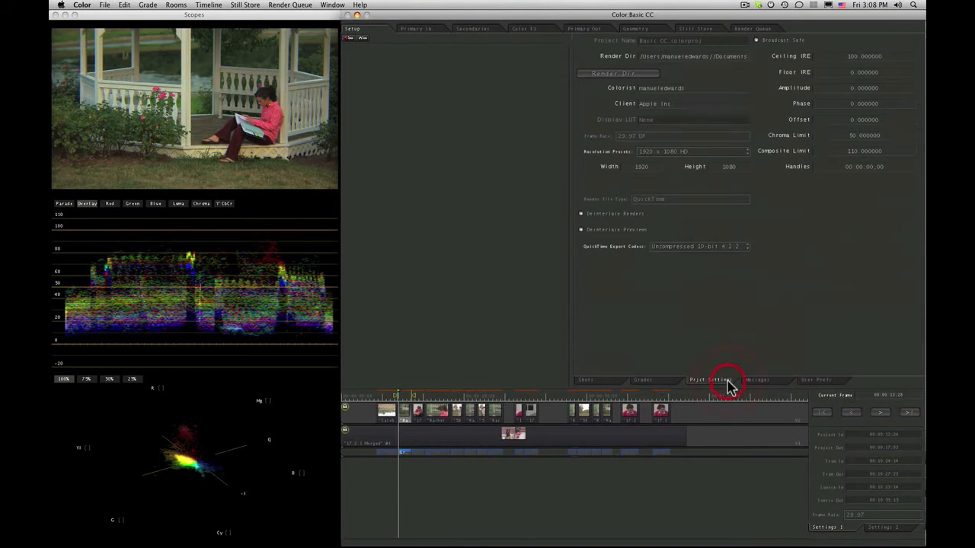
{"action": "left_click", "coordinate": [430, 30]}
{"action": "left_click", "coordinate": [474, 30]}
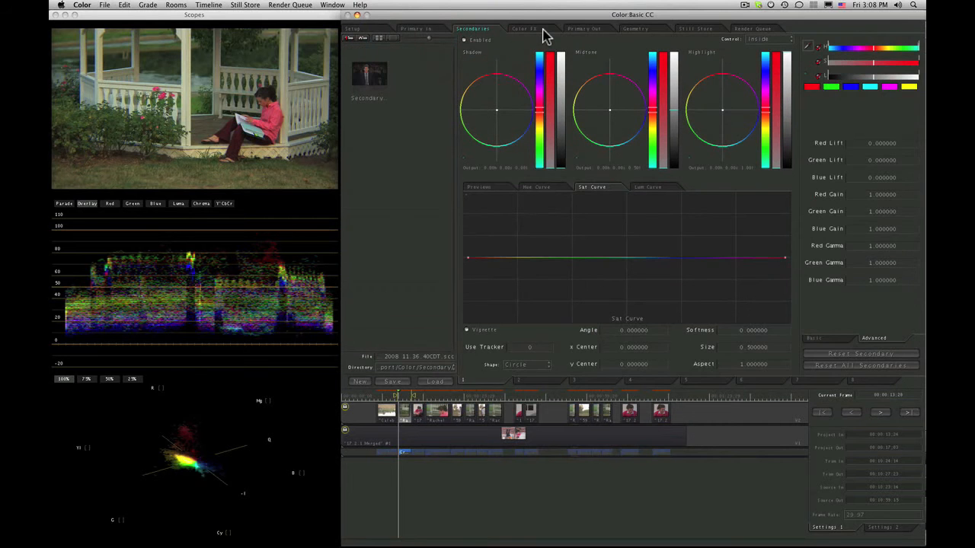
{"action": "left_click", "coordinate": [543, 34]}
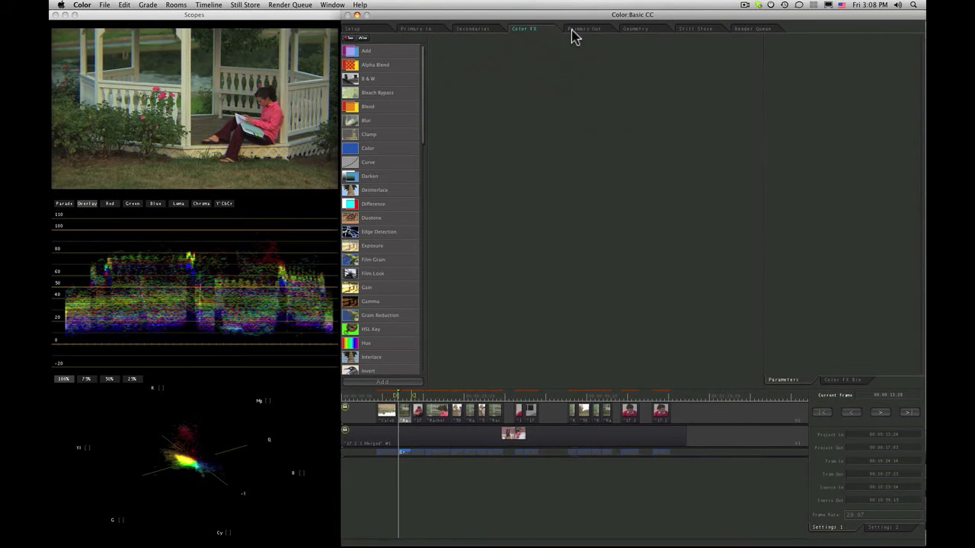
{"action": "left_click", "coordinate": [599, 35]}
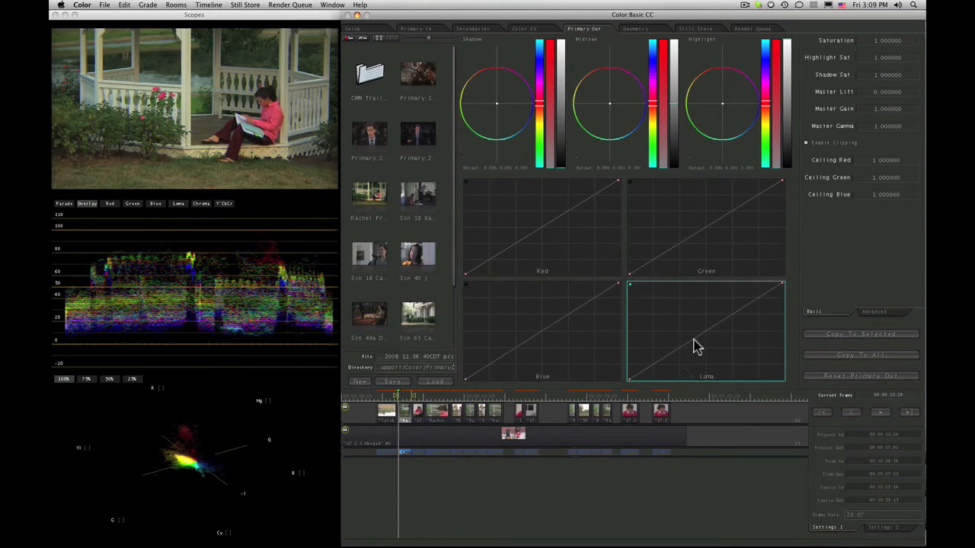
Try rotating the upside-down first clip by 180 degrees in the Geometry room, and undo the rotation.
{"action": "left_click", "coordinate": [648, 31]}
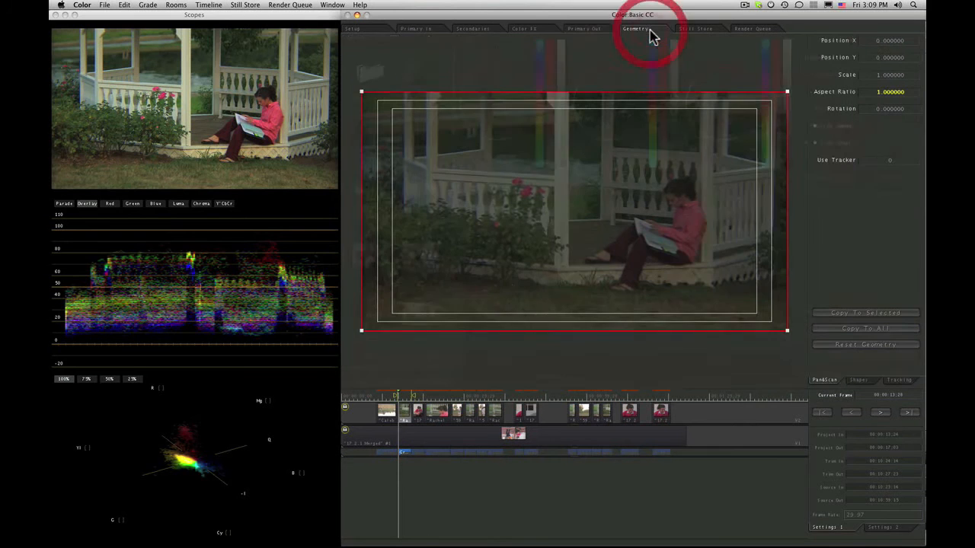
{"action": "left_click", "coordinate": [385, 400]}
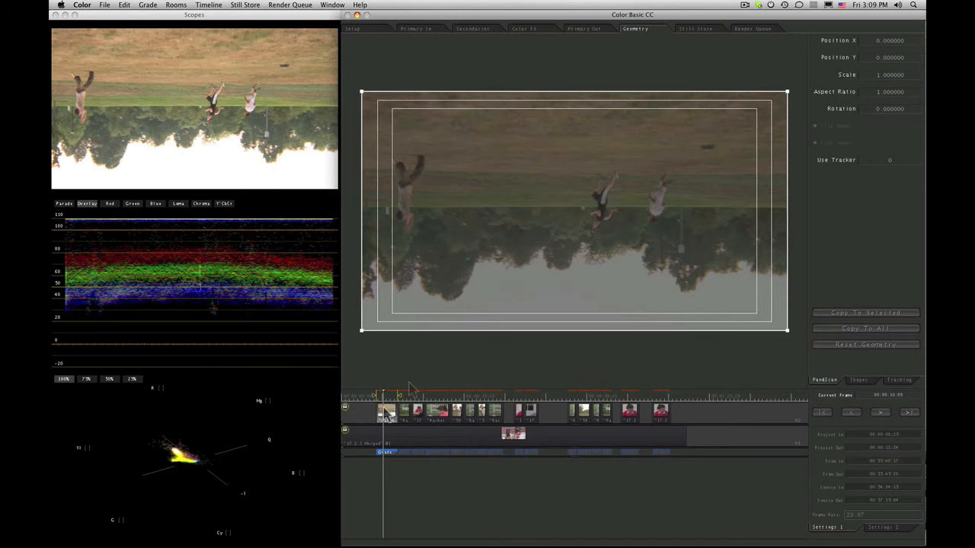
{"action": "left_click", "coordinate": [887, 110]}
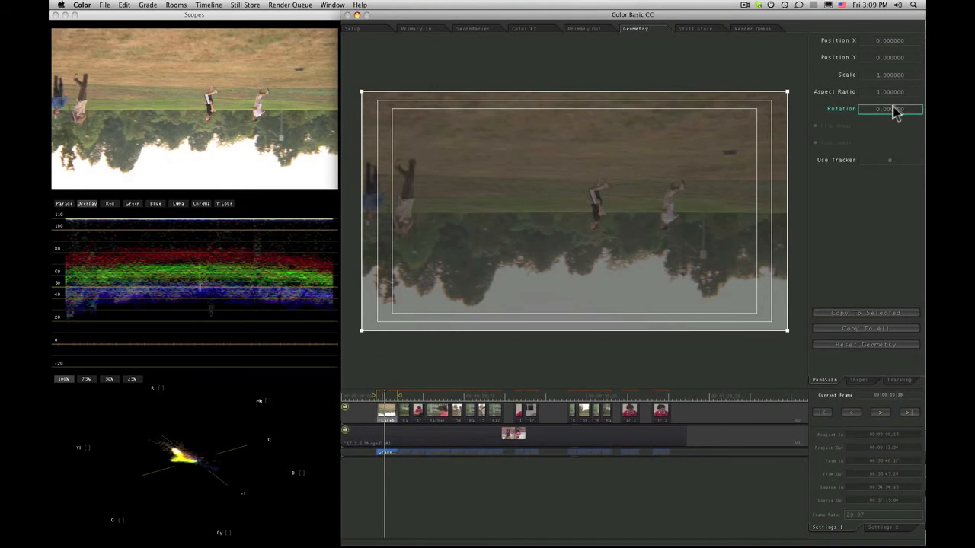
{"action": "double_click", "coordinate": [887, 109]}
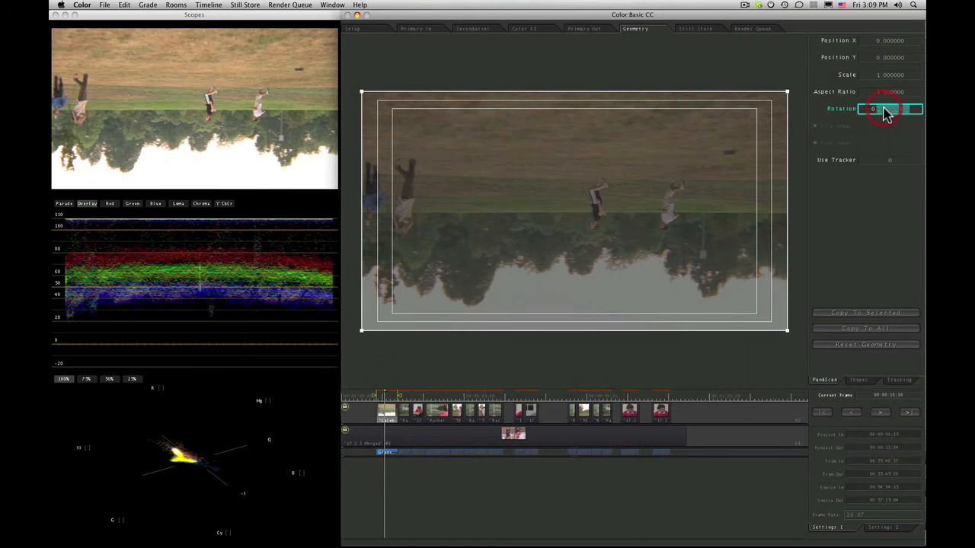
{"action": "type", "text": "180"}
{"action": "key", "text": "Return"}
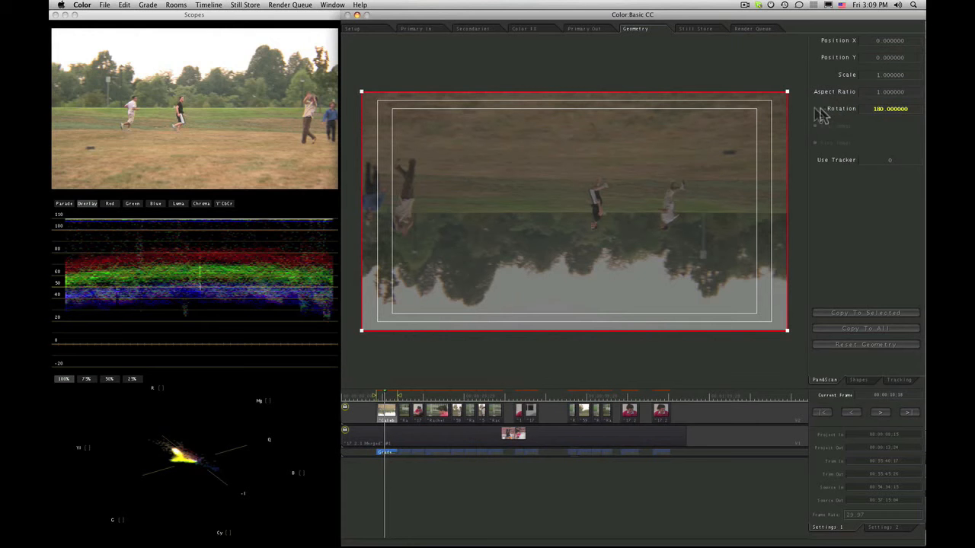
{"action": "key", "text": "super+z"}
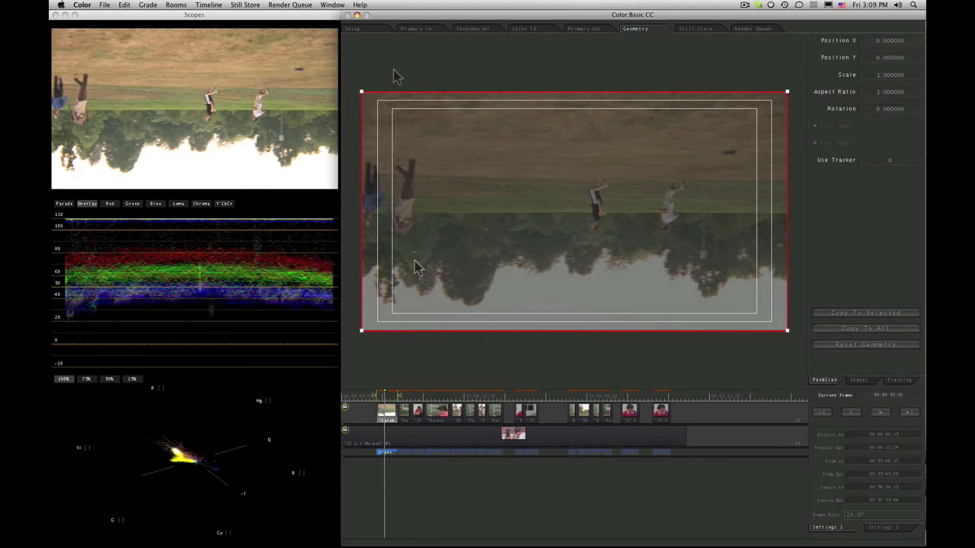
Select the second clip, the woman at the gazebo, and view its Primary In and Secondaries rooms, ending in Primary In.
{"action": "left_click", "coordinate": [405, 412]}
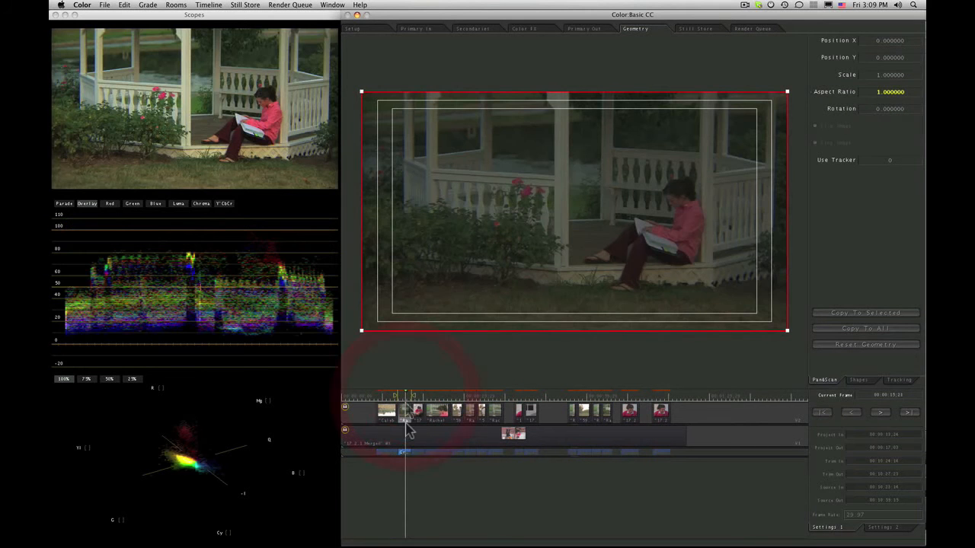
{"action": "left_click", "coordinate": [422, 31]}
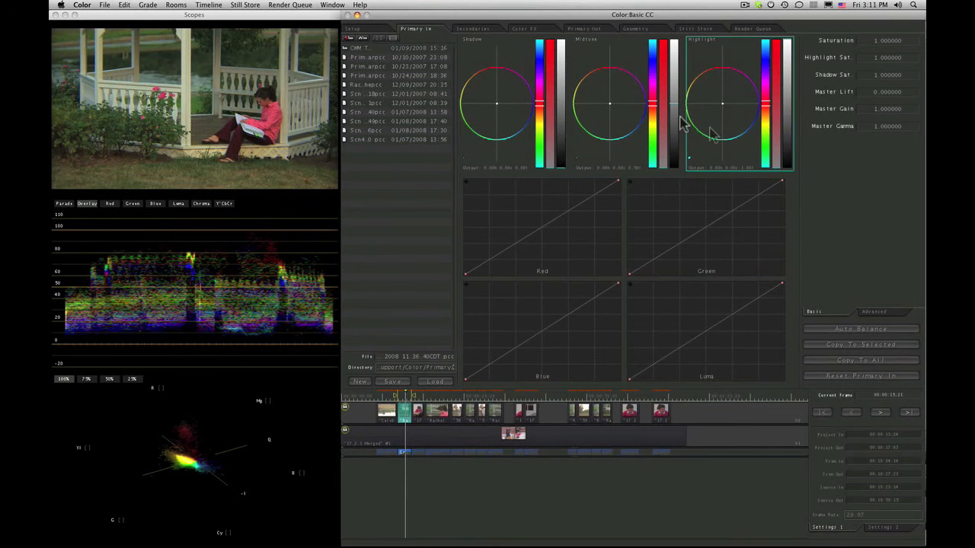
{"action": "left_click", "coordinate": [474, 29]}
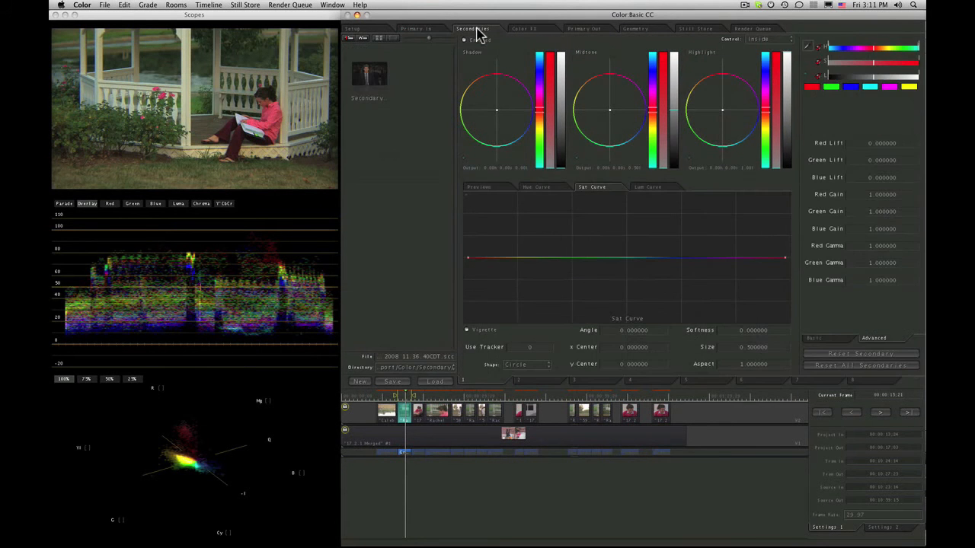
{"action": "left_click", "coordinate": [425, 31]}
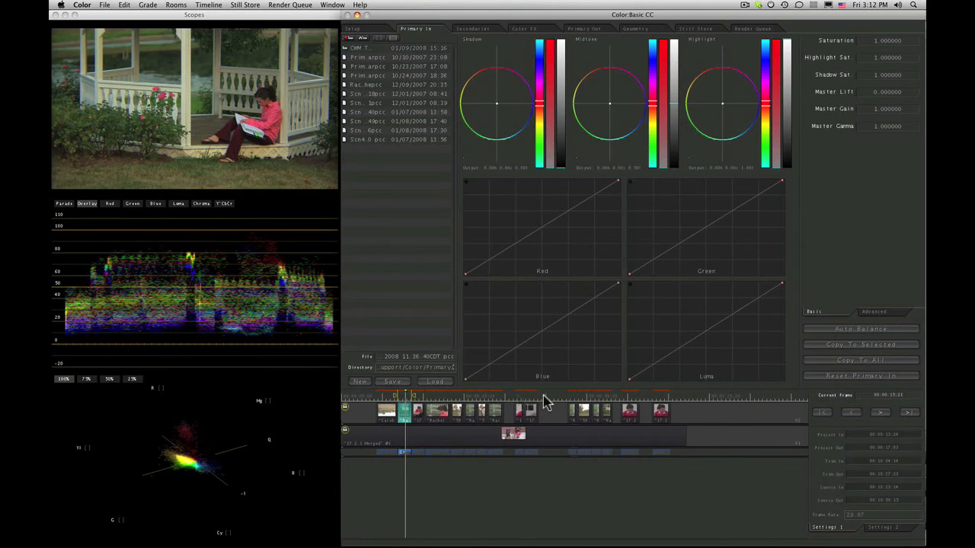
Play the gazebo clip to examine how the picture maps onto the waveform scope.
{"action": "left_click", "coordinate": [605, 395]}
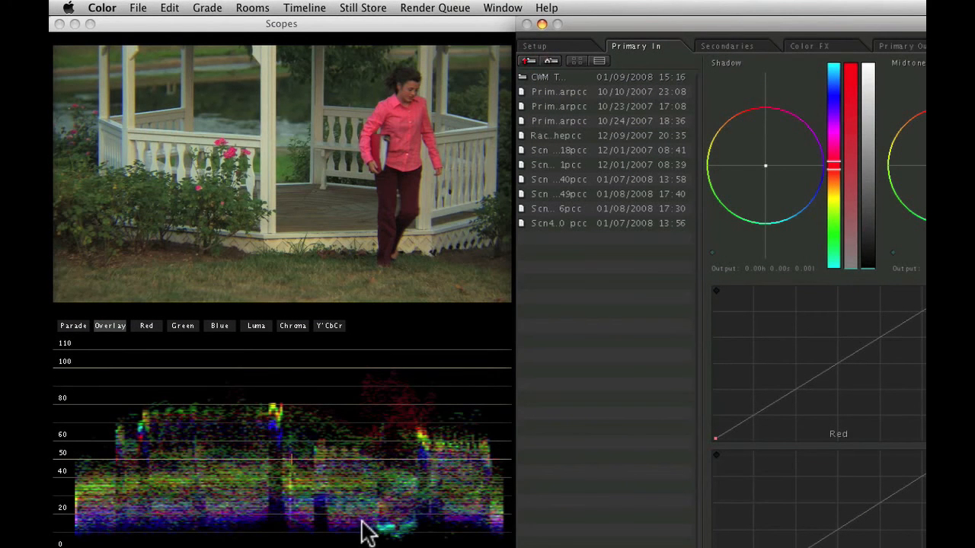
{"action": "left_click", "coordinate": [406, 512]}
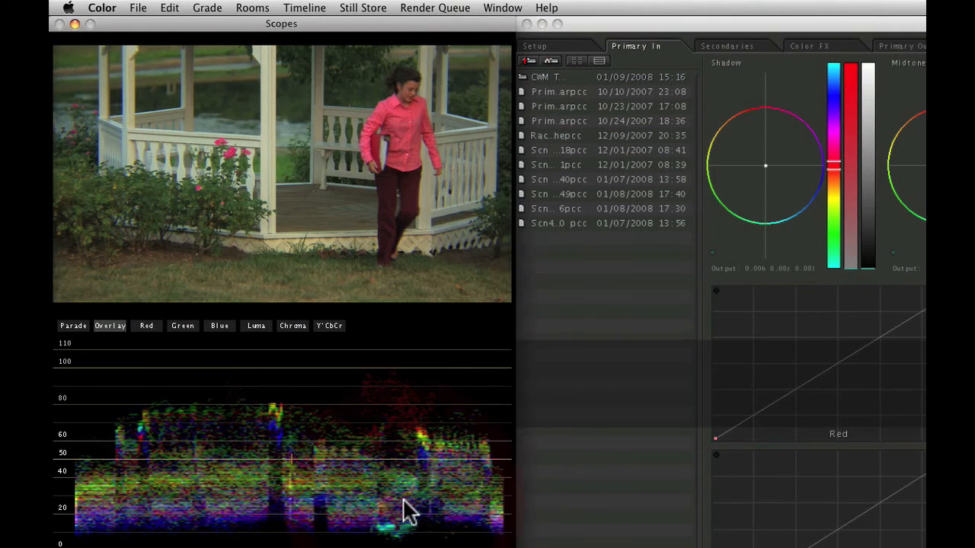
{"action": "key", "text": "space"}
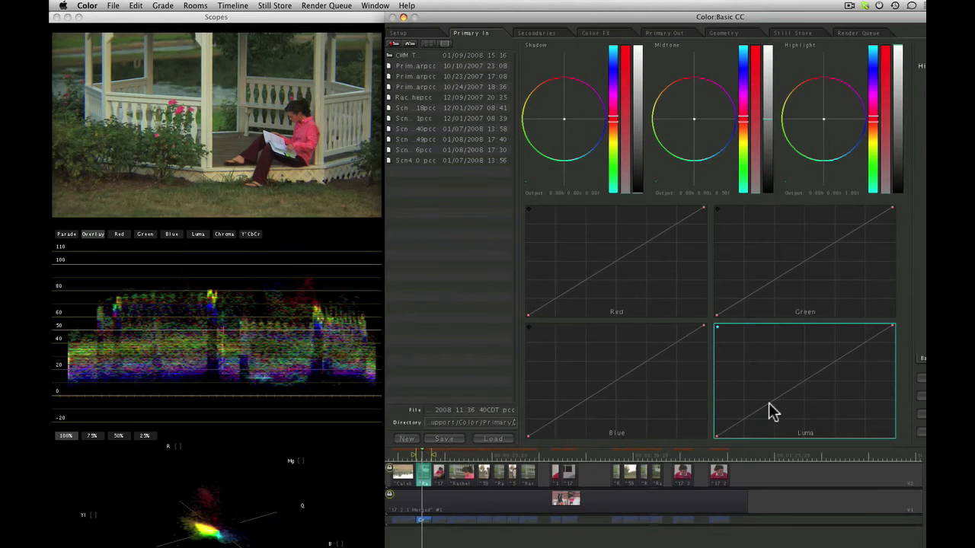
Shape the Luma curve into an S by lowering a point in the shadows and raising one in the highlights.
{"action": "left_click", "coordinate": [768, 404]}
{"action": "left_click_drag", "start_coordinate": [769, 404], "coordinate": [766, 424]}
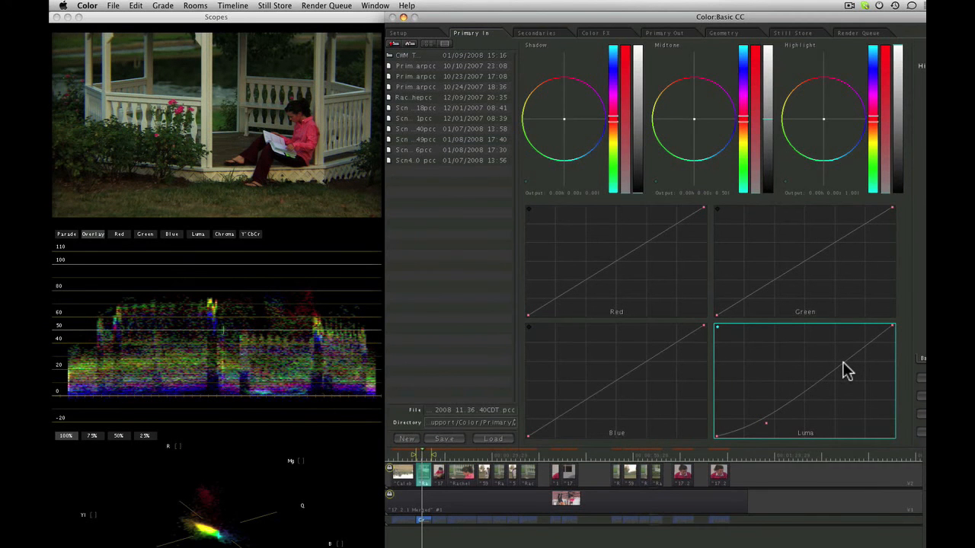
{"action": "left_click_drag", "start_coordinate": [841, 362], "coordinate": [841, 334]}
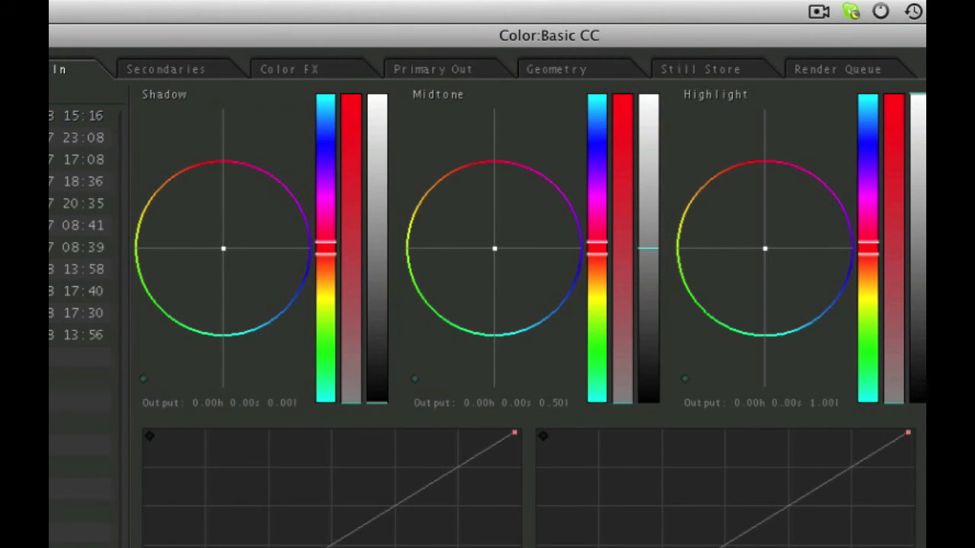
Warm the midtones to 0.02h 0.15s and shift the highlight color balance slightly toward orange.
{"action": "left_click_drag", "start_coordinate": [494, 249], "coordinate": [493, 249]}
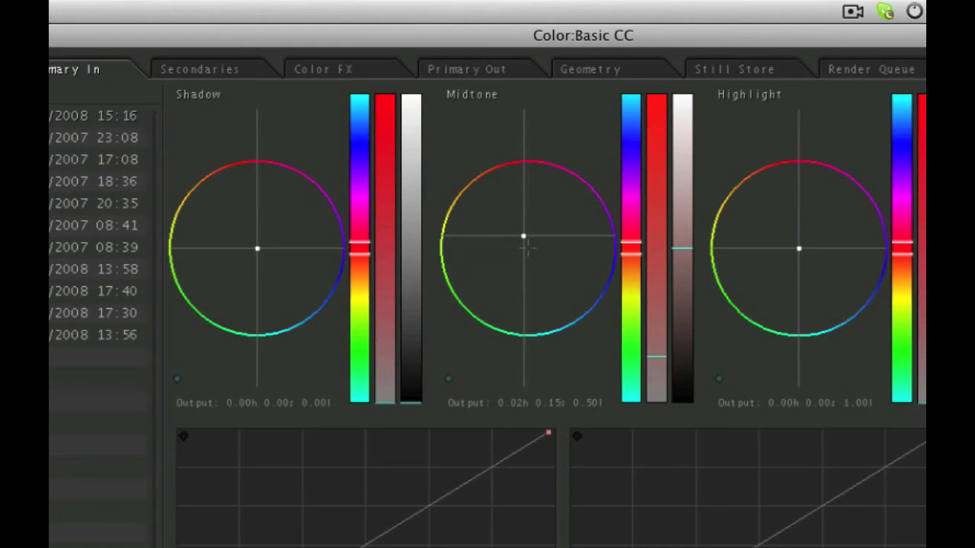
{"action": "left_click", "coordinate": [794, 265]}
{"action": "left_click_drag", "start_coordinate": [798, 248], "coordinate": [796, 240]}
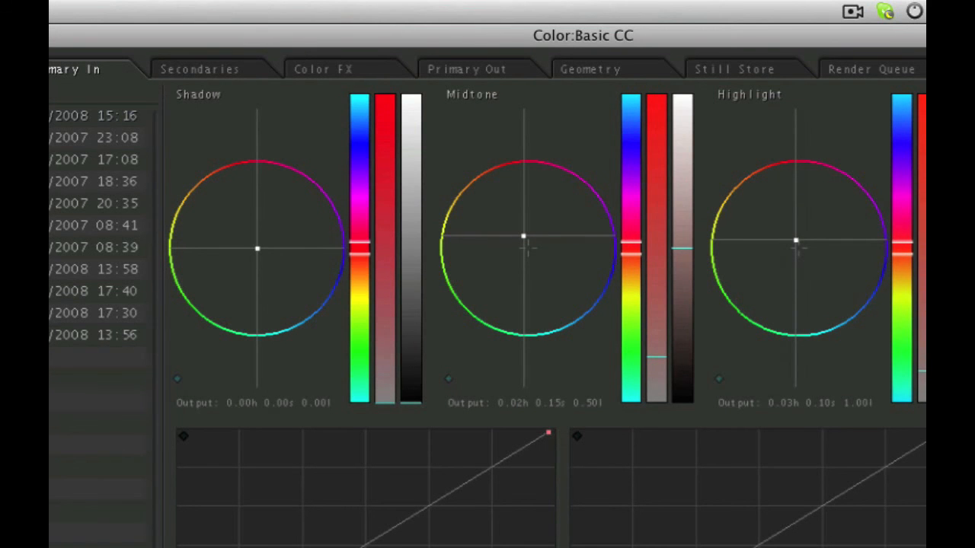
{"action": "left_click_drag", "start_coordinate": [796, 241], "coordinate": [794, 242]}
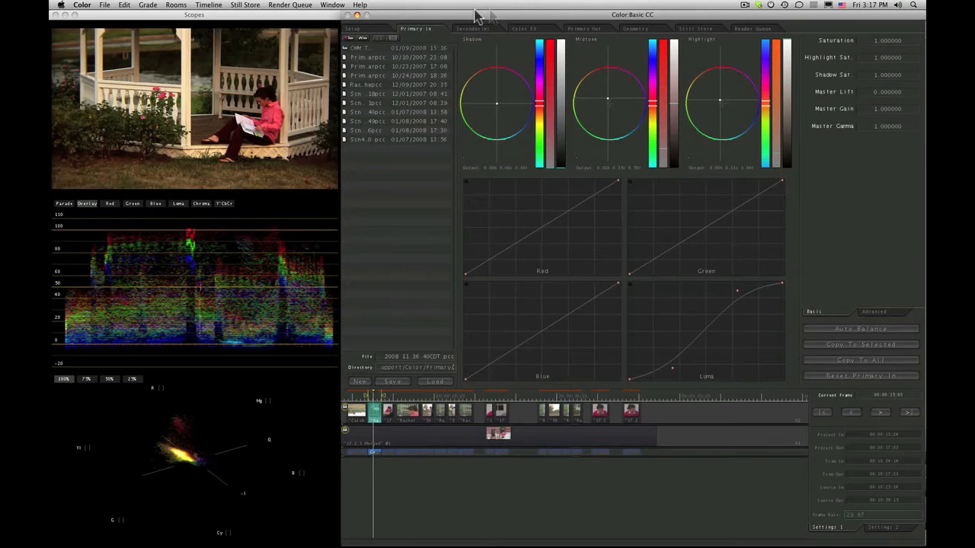
Enable the first secondary correction for the gazebo clip and display its Hue Curve.
{"action": "left_click", "coordinate": [478, 30]}
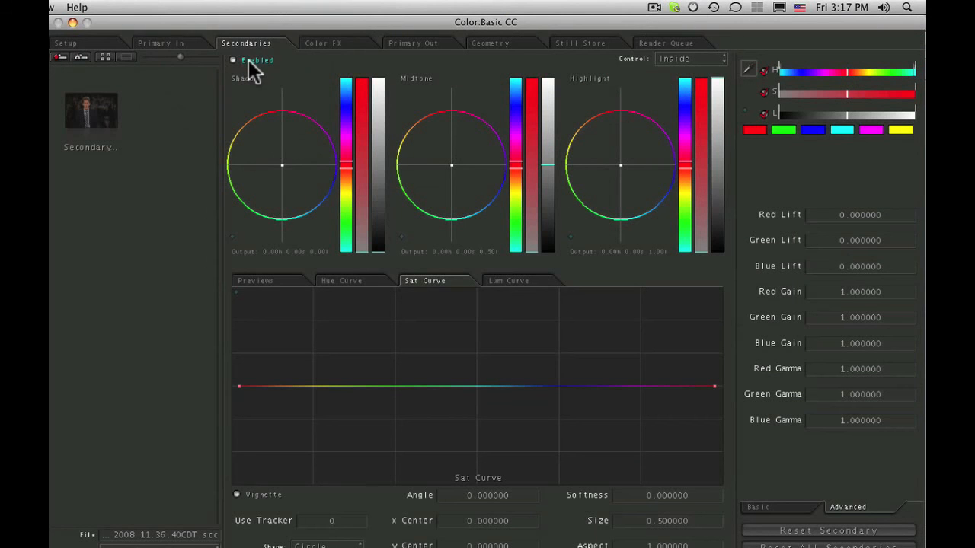
{"action": "left_click", "coordinate": [248, 60]}
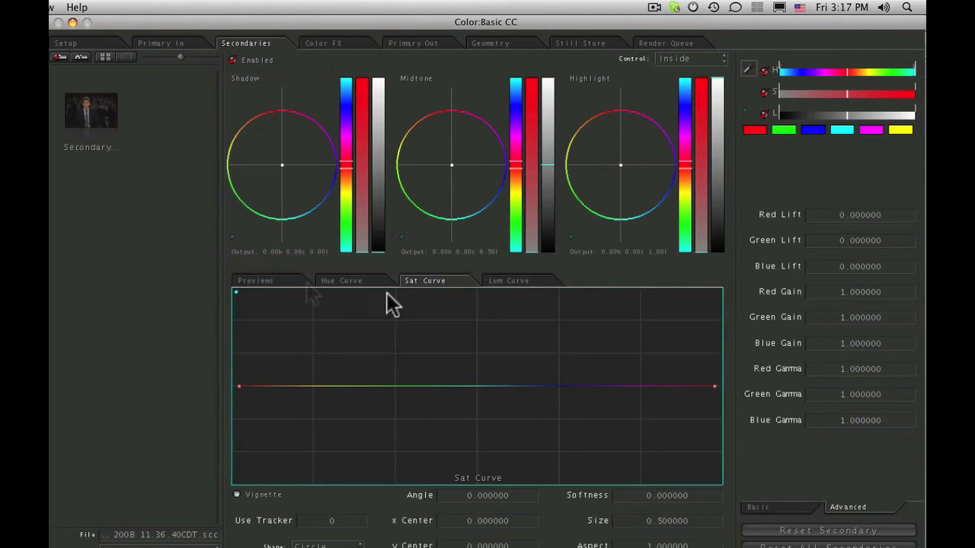
{"action": "left_click", "coordinate": [284, 288]}
{"action": "left_click", "coordinate": [360, 283]}
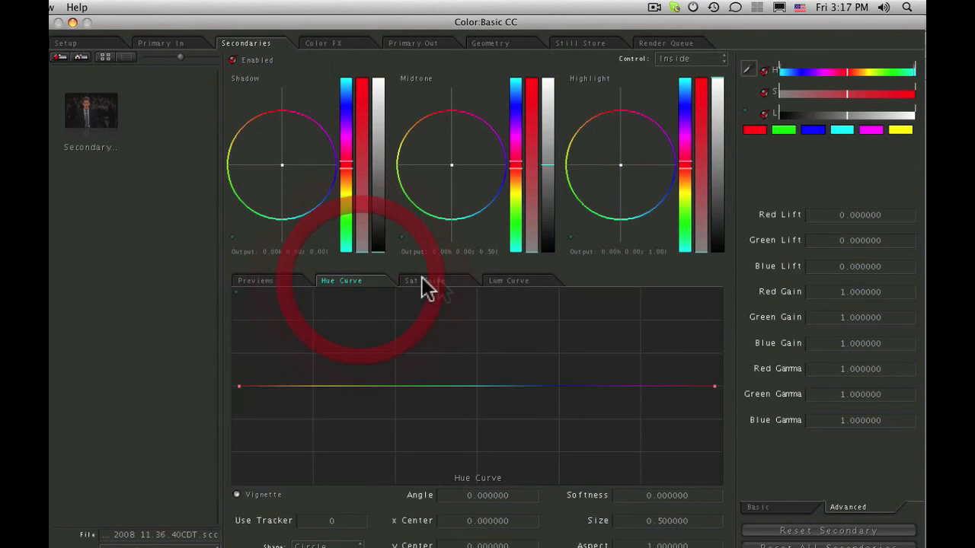
Display the secondary's Sat Curve and try raising a point in its yellow range.
{"action": "left_click", "coordinate": [440, 286]}
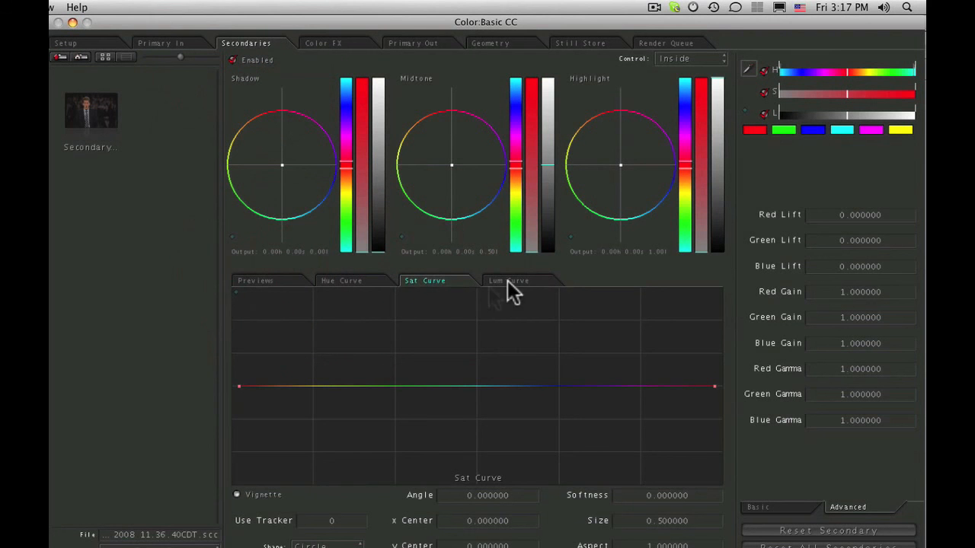
{"action": "left_click", "coordinate": [394, 386]}
{"action": "left_click_drag", "start_coordinate": [394, 384], "coordinate": [397, 344]}
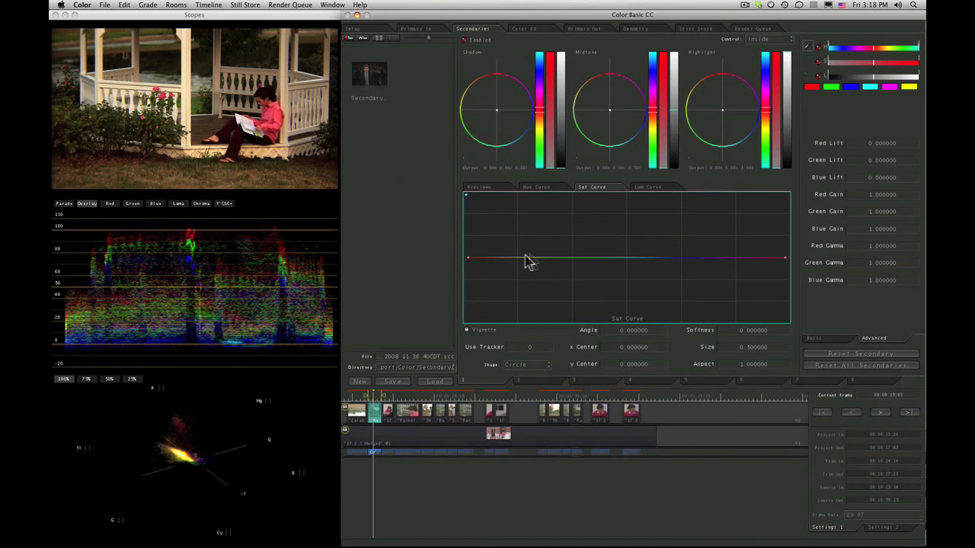
Anchor the Sat Curve with points at yellow and cyan, and raise a point between them to boost green saturation.
{"action": "left_click", "coordinate": [518, 258]}
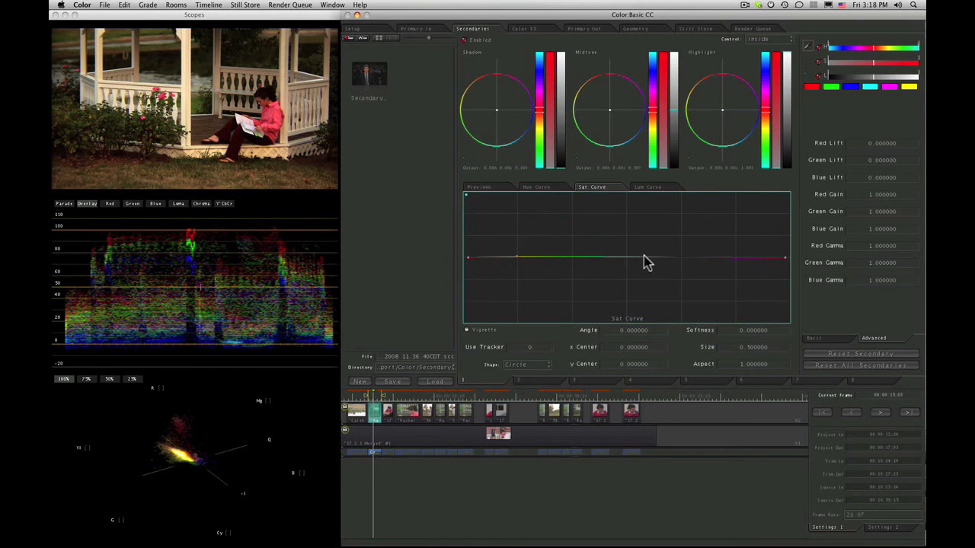
{"action": "left_click", "coordinate": [626, 258]}
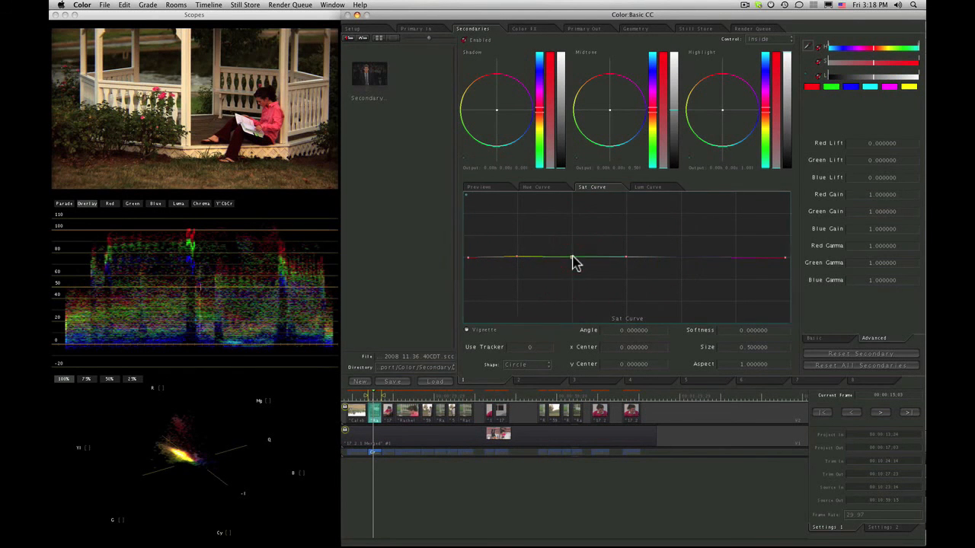
{"action": "left_click_drag", "start_coordinate": [572, 258], "coordinate": [582, 302]}
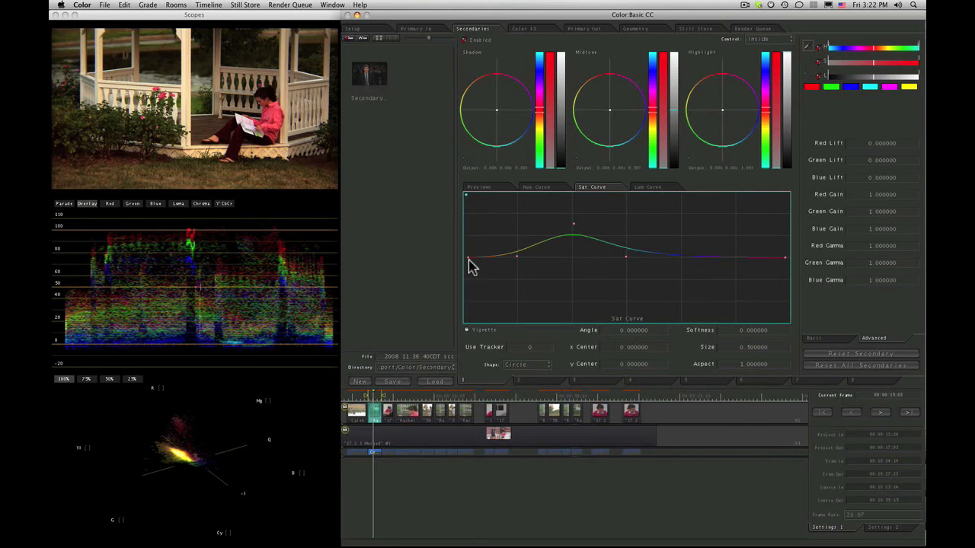
Anchor the Sat Curve with a point in the blues and lower its red end point slightly to reduce red saturation.
{"action": "left_click_drag", "start_coordinate": [469, 259], "coordinate": [468, 265]}
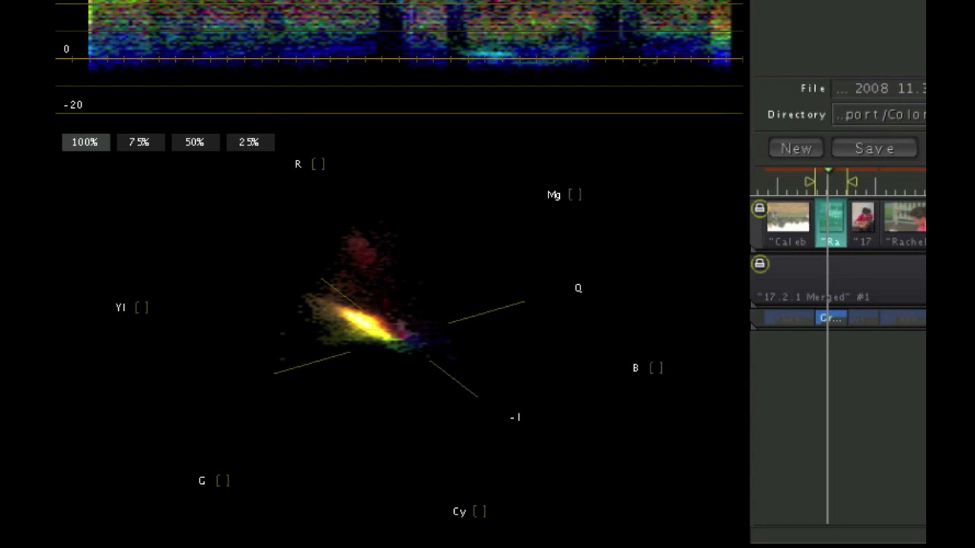
{"action": "key", "text": "super+z"}
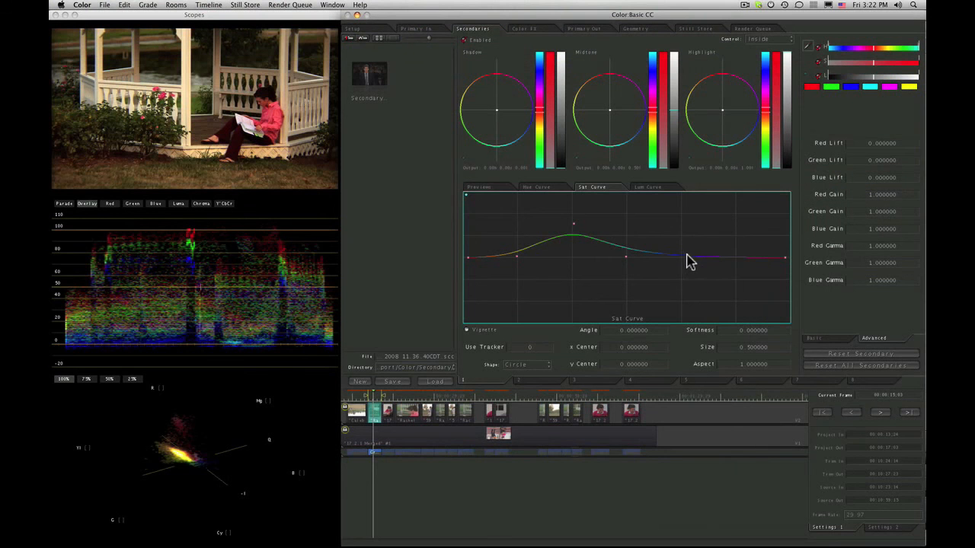
{"action": "left_click", "coordinate": [694, 257]}
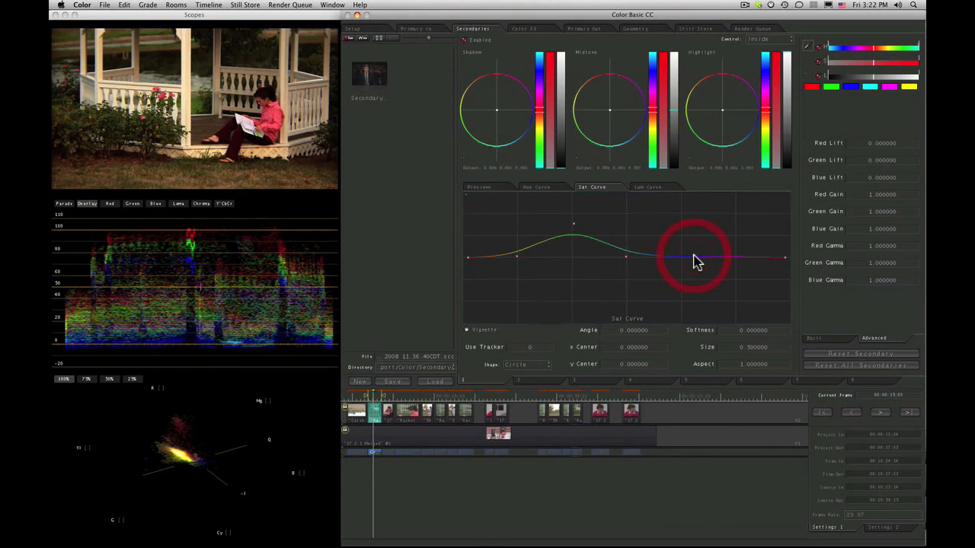
{"action": "left_click_drag", "start_coordinate": [467, 257], "coordinate": [468, 268]}
{"action": "mouse_move", "coordinate": [471, 273]}
{"action": "left_mouse_down"}
{"action": "mouse_move", "coordinate": [470, 263]}
{"action": "mouse_move", "coordinate": [471, 273]}
{"action": "left_mouse_up"}
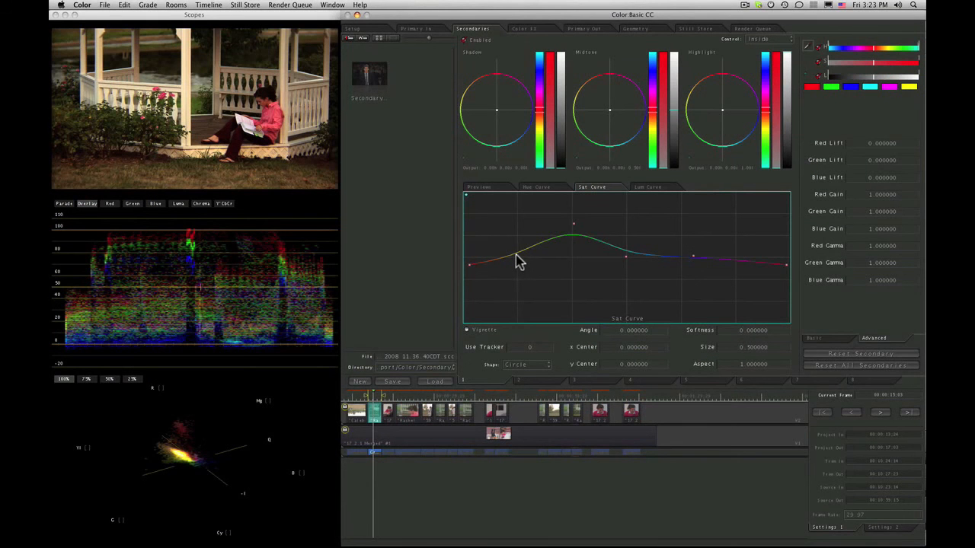
Add a Sat Curve point in the orange range between red and yellow, and fine-tune its position to adjust skin tone saturation.
{"action": "left_click", "coordinate": [515, 260]}
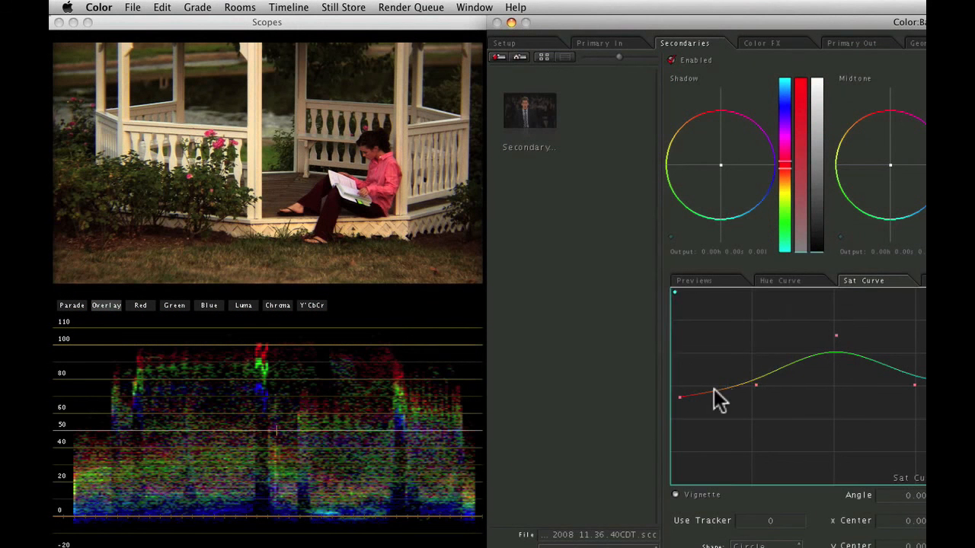
{"action": "left_click", "coordinate": [717, 386]}
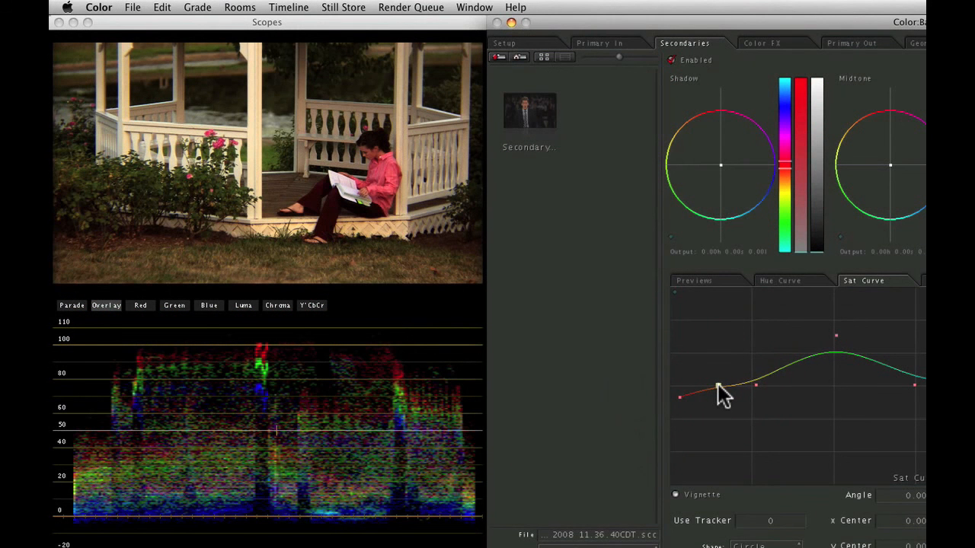
{"action": "left_click_drag", "start_coordinate": [718, 385], "coordinate": [728, 382]}
{"action": "left_click_drag", "start_coordinate": [728, 384], "coordinate": [722, 388]}
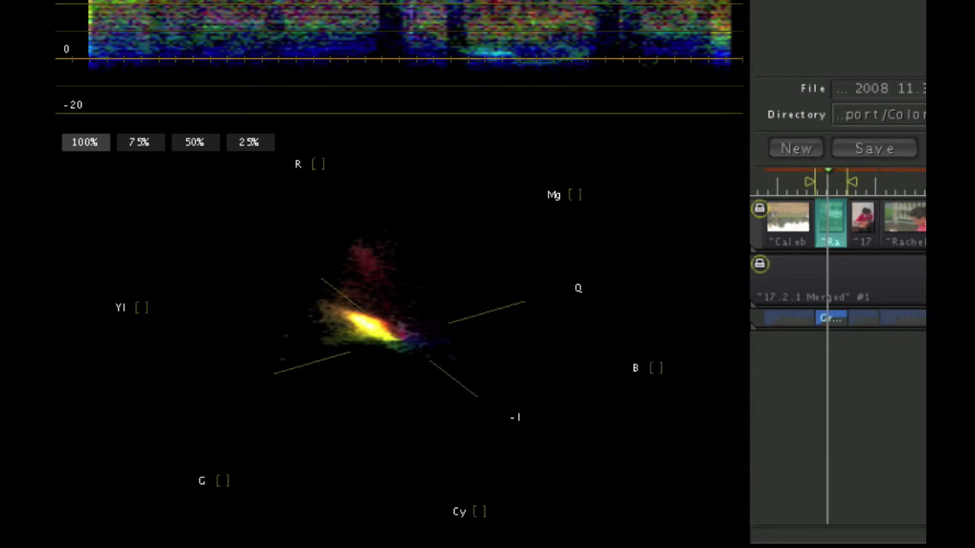